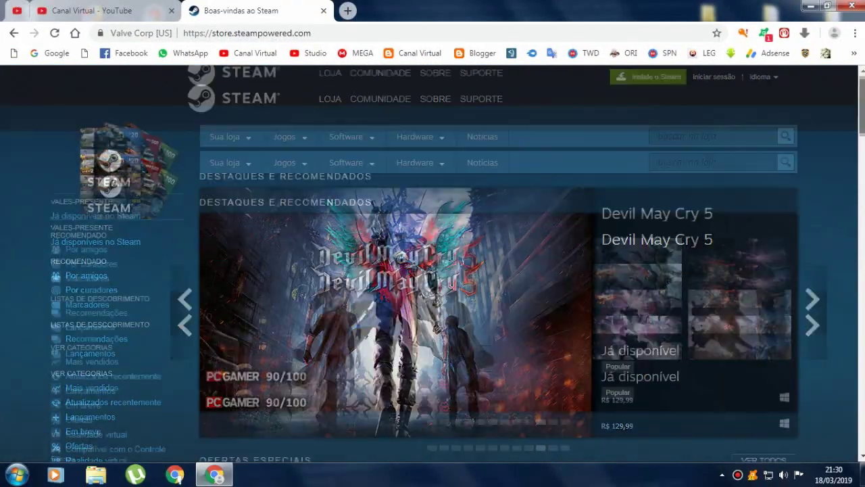
- Download the Windows installer SteamSetup.exe from the Steam store's install page and save it to the Desktop
{"action": "scroll", "coordinate": [433, 264], "scroll_direction": "down", "scroll_amount": 15}
{"action": "scroll", "coordinate": [432, 264], "scroll_direction": "up", "scroll_amount": 11}
{"action": "scroll", "coordinate": [432, 264], "scroll_direction": "up", "scroll_amount": 4}
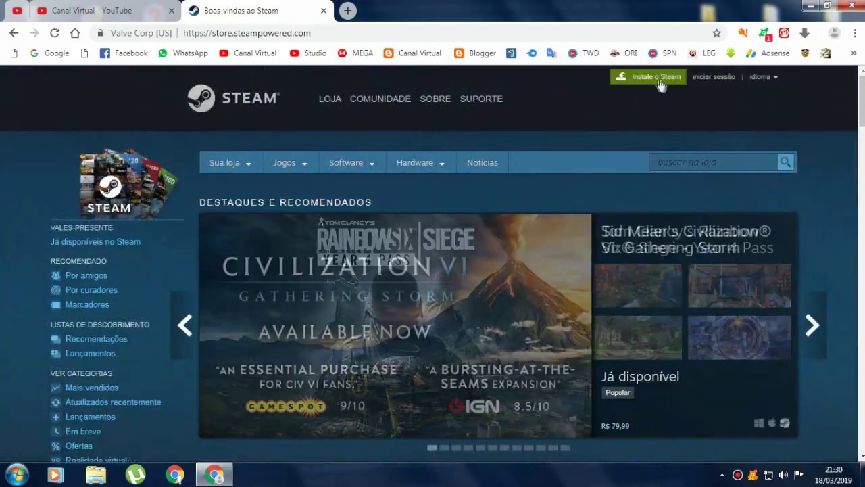
{"action": "left_click", "coordinate": [655, 79]}
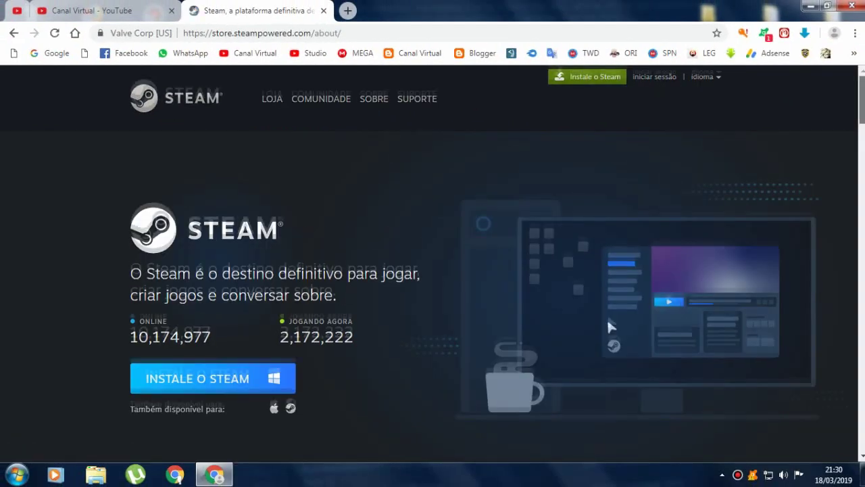
{"action": "scroll", "coordinate": [272, 299], "scroll_direction": "down", "scroll_amount": 2}
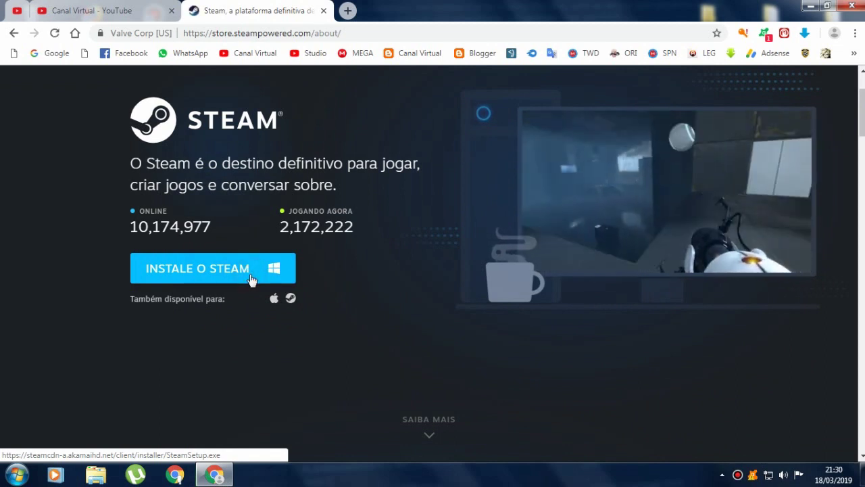
{"action": "left_click", "coordinate": [266, 270]}
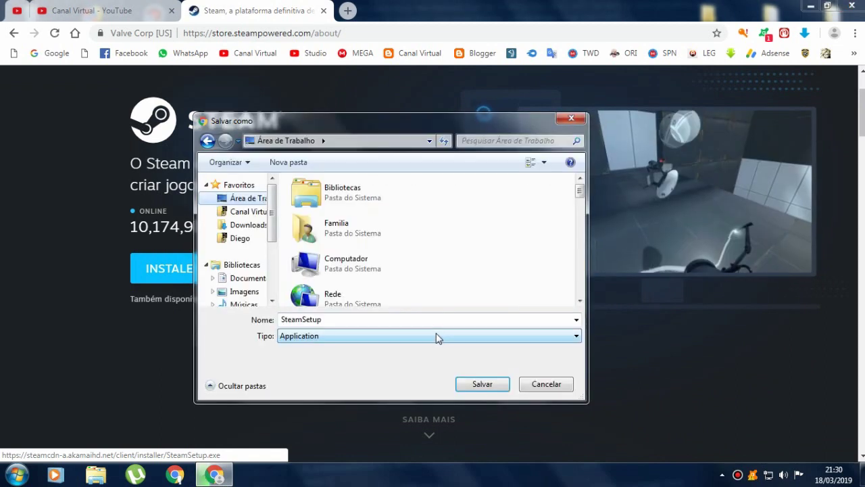
{"action": "left_click", "coordinate": [473, 383]}
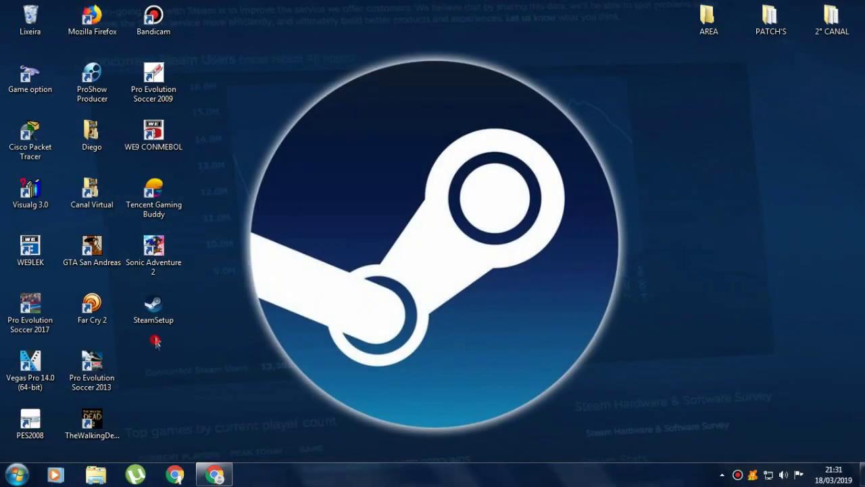
- Run SteamSetup and install Steam in Português-Brasil to the default folder without launching it
{"action": "left_click_drag", "start_coordinate": [153, 307], "coordinate": [397, 229]}
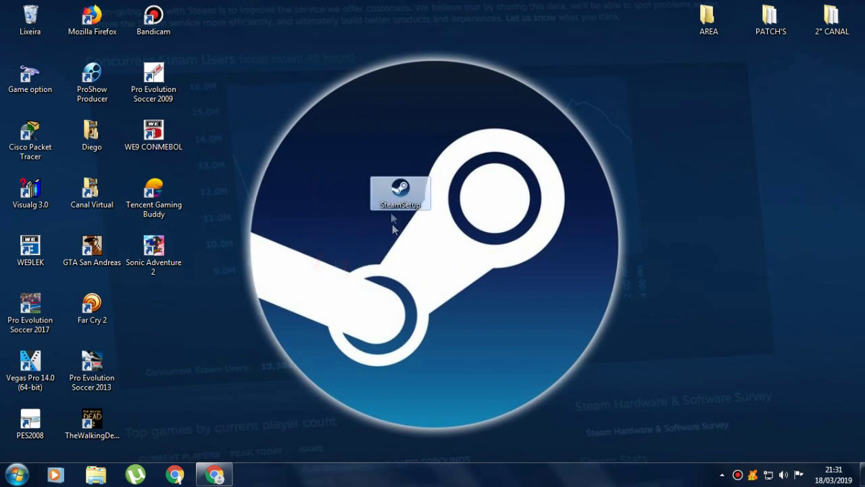
{"action": "double_click", "coordinate": [388, 203]}
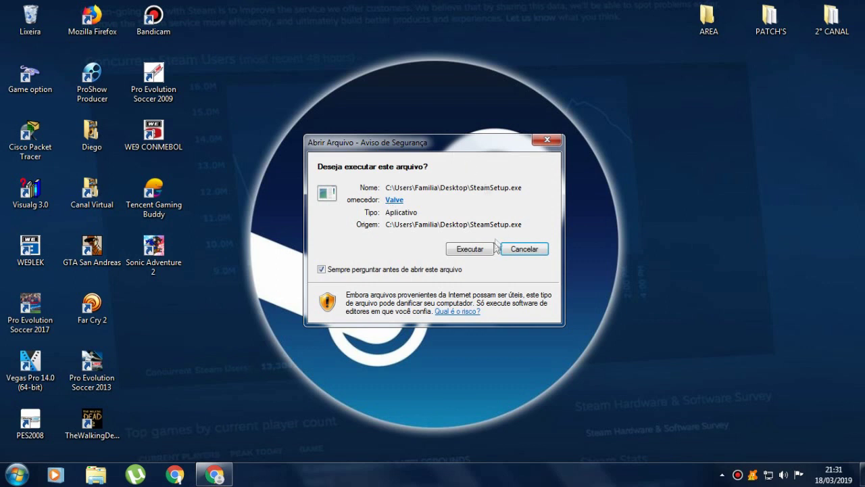
{"action": "left_click", "coordinate": [467, 252]}
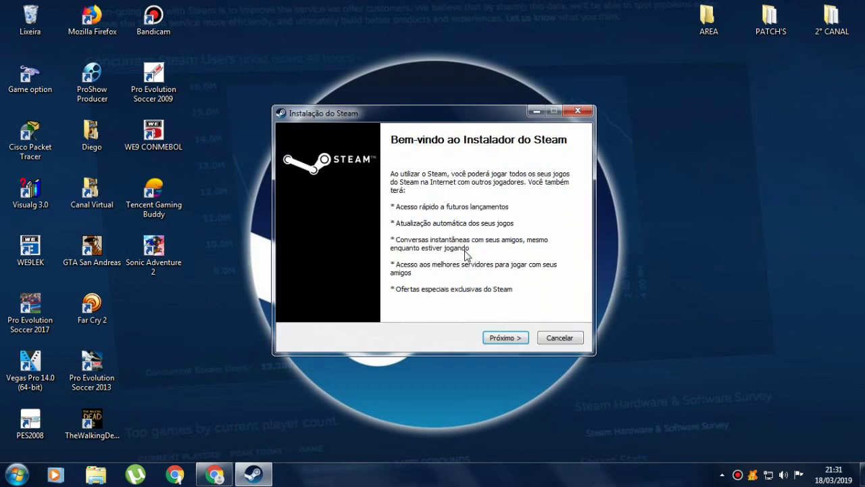
{"action": "left_click", "coordinate": [506, 337]}
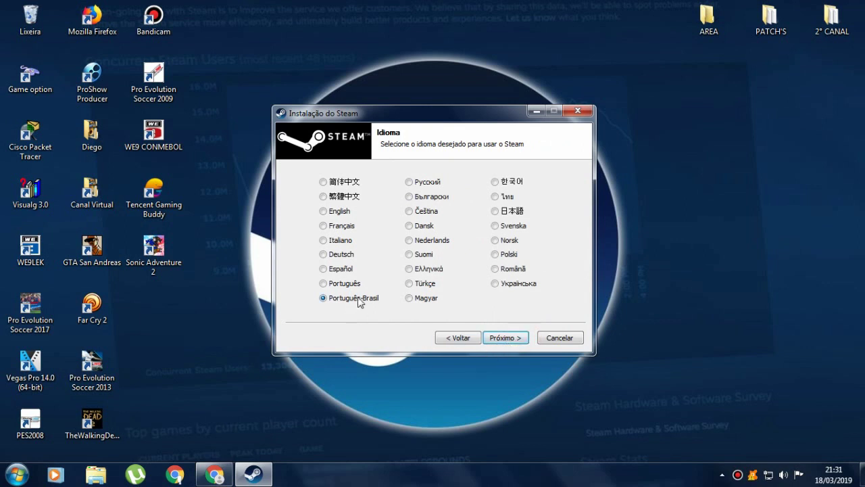
{"action": "left_click", "coordinate": [516, 340]}
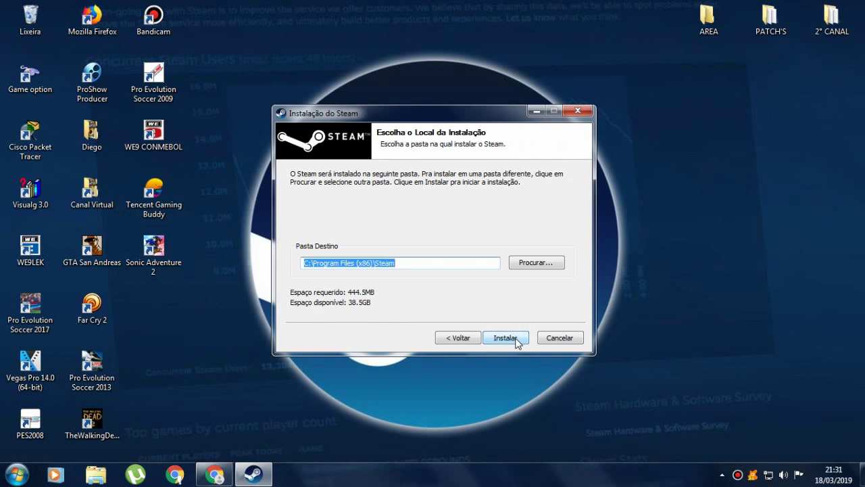
{"action": "left_click", "coordinate": [518, 341]}
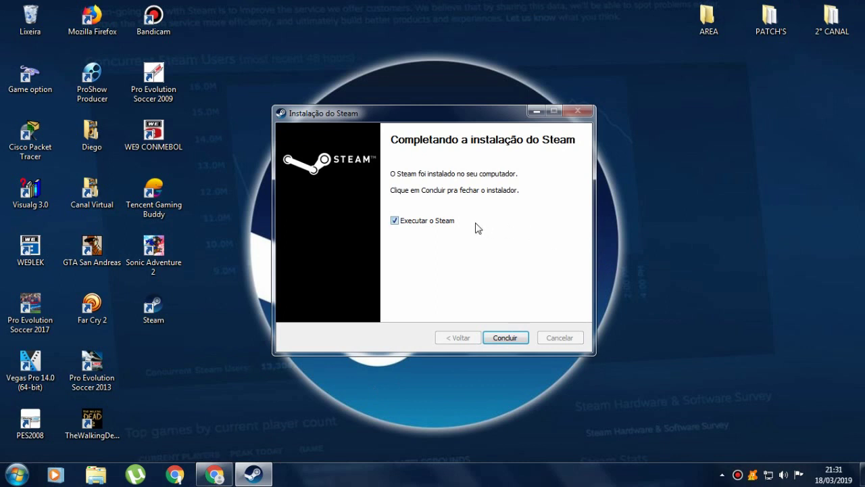
{"action": "left_click", "coordinate": [458, 220]}
{"action": "left_click", "coordinate": [514, 338]}
- Delete SteamSetup from the desktop and move the Steam shortcut into its place
{"action": "right_click", "coordinate": [451, 139]}
{"action": "left_click", "coordinate": [500, 175]}
{"action": "left_click", "coordinate": [536, 210]}
{"action": "right_click", "coordinate": [517, 201]}
{"action": "left_click", "coordinate": [532, 238]}
{"action": "key", "text": "Delete"}
{"action": "key", "text": "Return"}
{"action": "left_click_drag", "start_coordinate": [178, 321], "coordinate": [382, 215]}
{"action": "left_click_drag", "start_coordinate": [453, 233], "coordinate": [313, 103]}
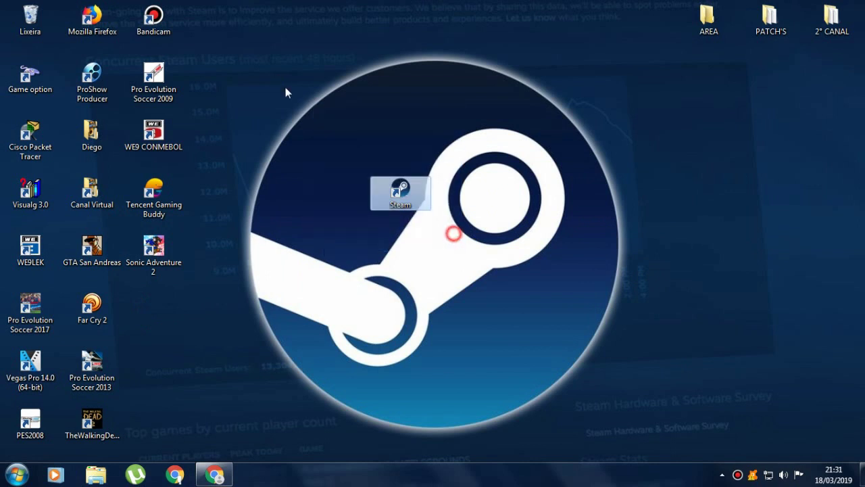
- Launch Steam, let it update, and erase the remembered username in the sign-in window
{"action": "double_click", "coordinate": [390, 190]}
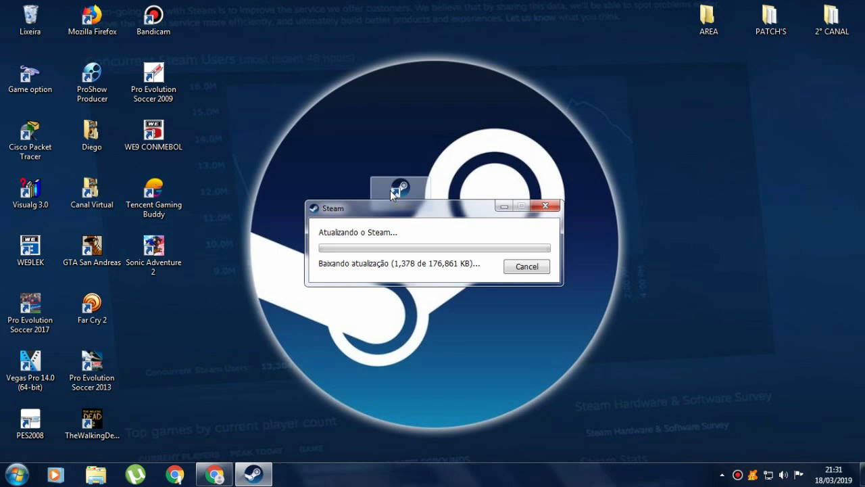
{"action": "mouse_move", "coordinate": [413, 215]}
{"action": "left_mouse_down"}
{"action": "mouse_move", "coordinate": [417, 232]}
{"action": "mouse_move", "coordinate": [407, 228]}
{"action": "left_mouse_up"}
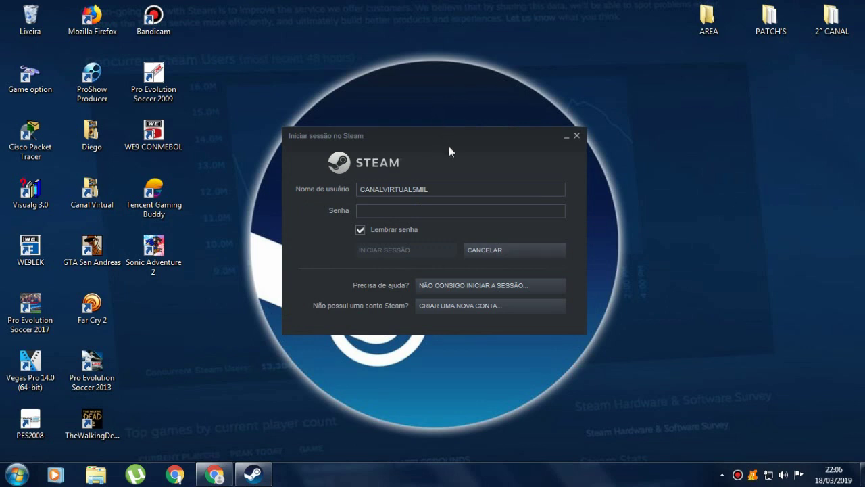
{"action": "mouse_move", "coordinate": [446, 147]}
{"action": "left_mouse_down"}
{"action": "mouse_move", "coordinate": [477, 146]}
{"action": "mouse_move", "coordinate": [437, 160]}
{"action": "mouse_move", "coordinate": [431, 199]}
{"action": "mouse_move", "coordinate": [449, 208]}
{"action": "mouse_move", "coordinate": [475, 148]}
{"action": "mouse_move", "coordinate": [467, 158]}
{"action": "mouse_move", "coordinate": [461, 145]}
{"action": "left_mouse_up"}
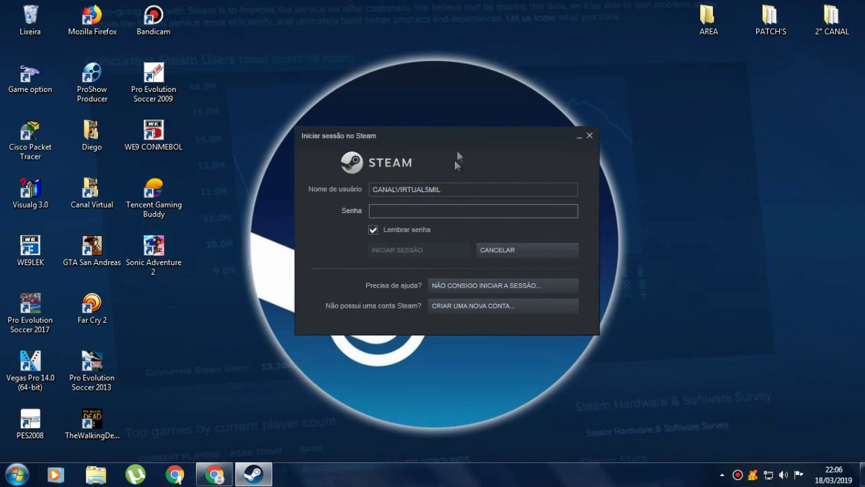
{"action": "left_click", "coordinate": [463, 188]}
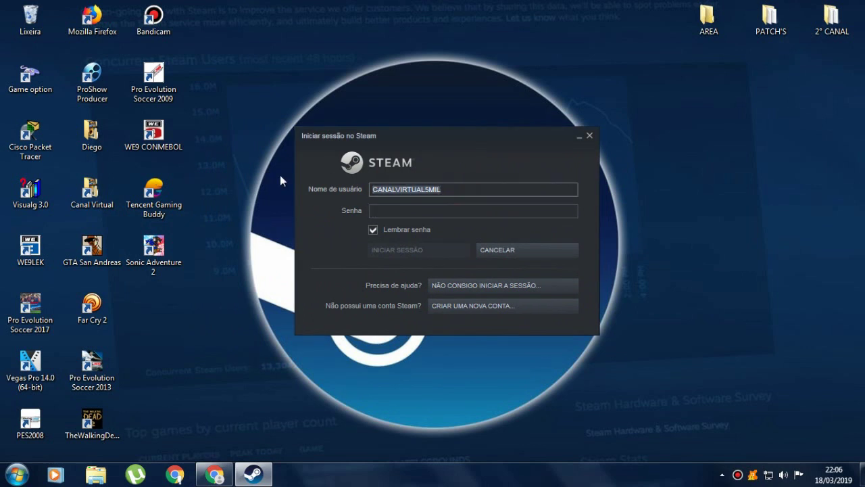
{"action": "left_click", "coordinate": [457, 188]}
{"action": "key", "text": "BackSpace"}
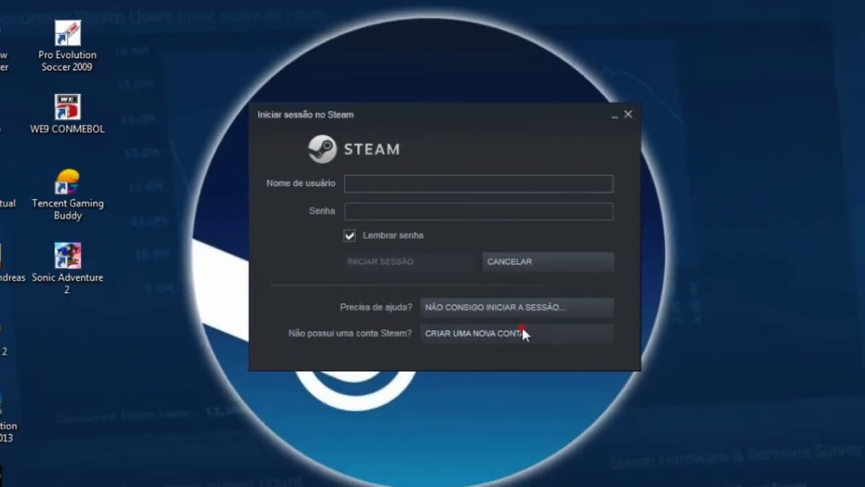
- Start a new Steam account and enter the e-mail address in both e-mail fields
{"action": "left_click", "coordinate": [563, 413]}
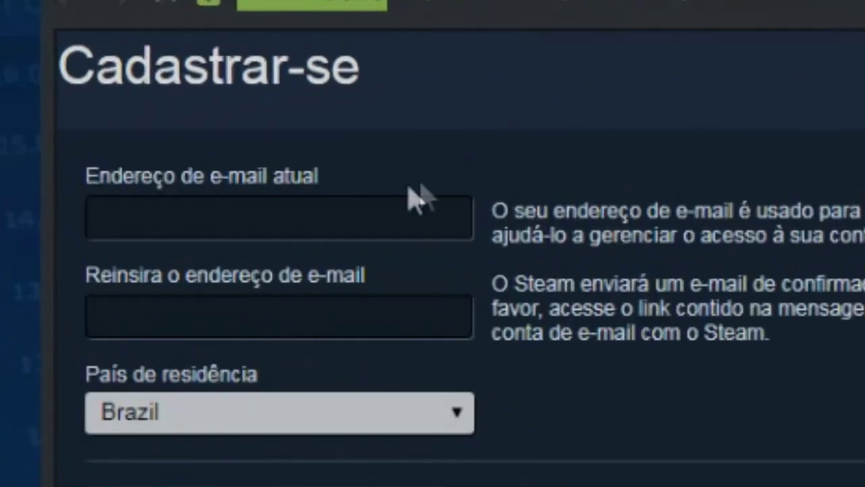
{"action": "left_click", "coordinate": [283, 251]}
{"action": "left_click", "coordinate": [264, 223]}
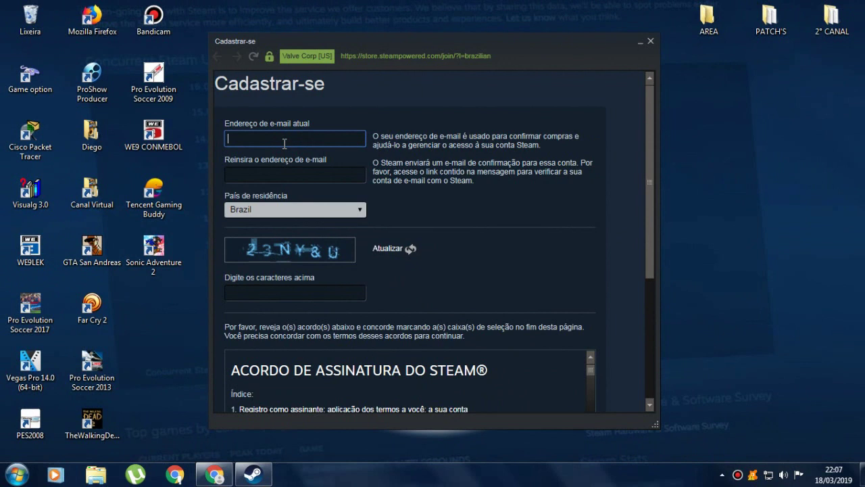
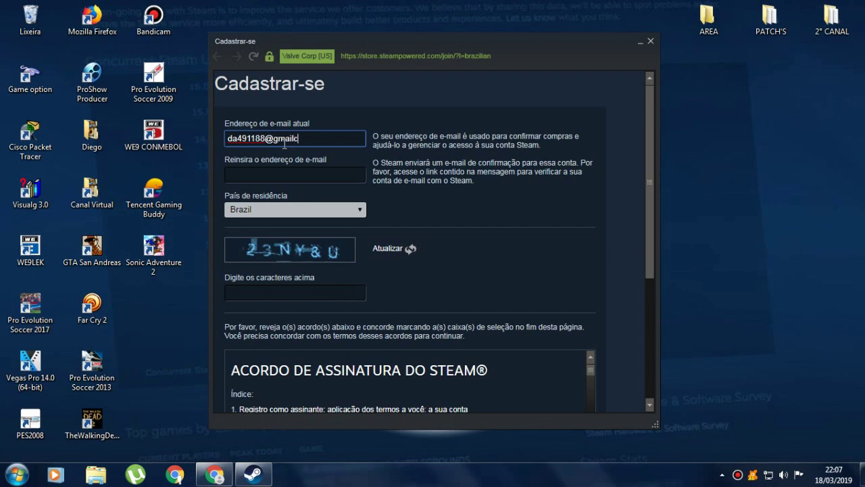
{"action": "key", "text": "ctrl+a"}
{"action": "key", "text": "ctrl+c"}
{"action": "left_click", "coordinate": [261, 173]}
{"action": "key", "text": "ctrl+v"}
{"action": "left_click", "coordinate": [479, 203]}
- Answer the captcha, accept the agreement confirming age 13 or older, and submit the signup
{"action": "scroll", "coordinate": [655, 216], "scroll_direction": "down", "scroll_amount": 2}
{"action": "left_click", "coordinate": [311, 241]}
{"action": "type", "text": "23MY&U"}
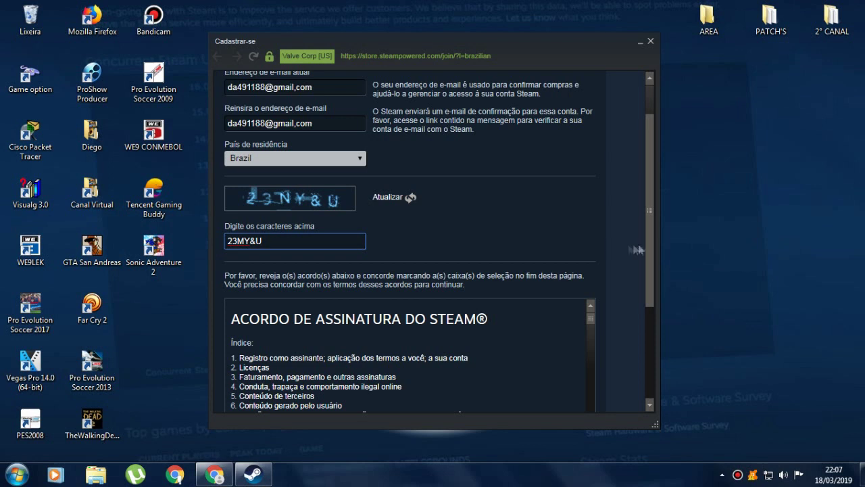
{"action": "scroll", "coordinate": [649, 250], "scroll_direction": "down", "scroll_amount": 2}
{"action": "left_click_drag", "start_coordinate": [644, 275], "coordinate": [637, 322]}
{"action": "left_click", "coordinate": [288, 375]}
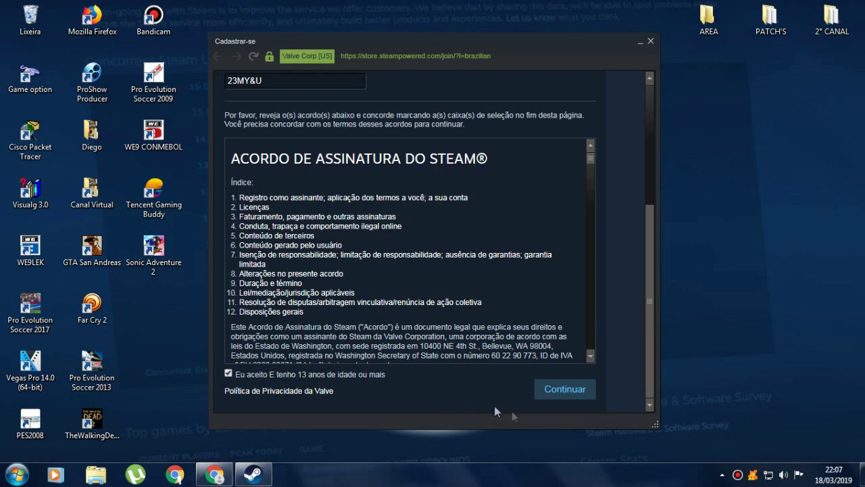
{"action": "left_click", "coordinate": [565, 390]}
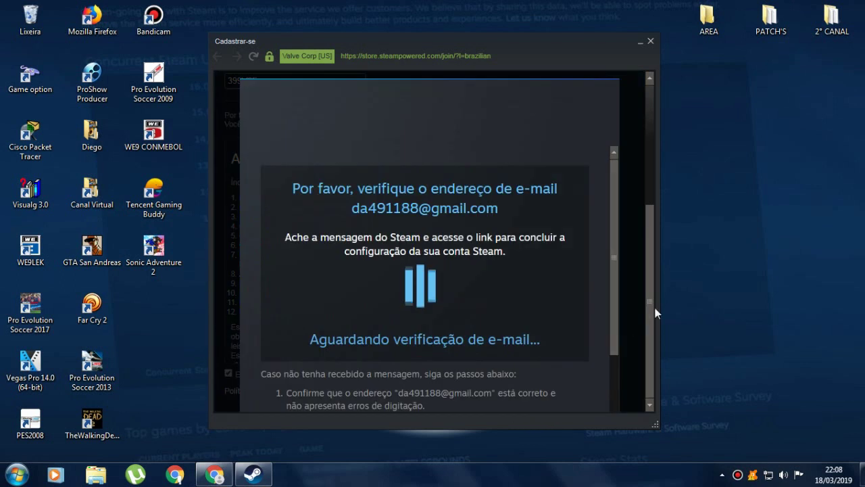
{"action": "left_click_drag", "start_coordinate": [614, 283], "coordinate": [611, 194]}
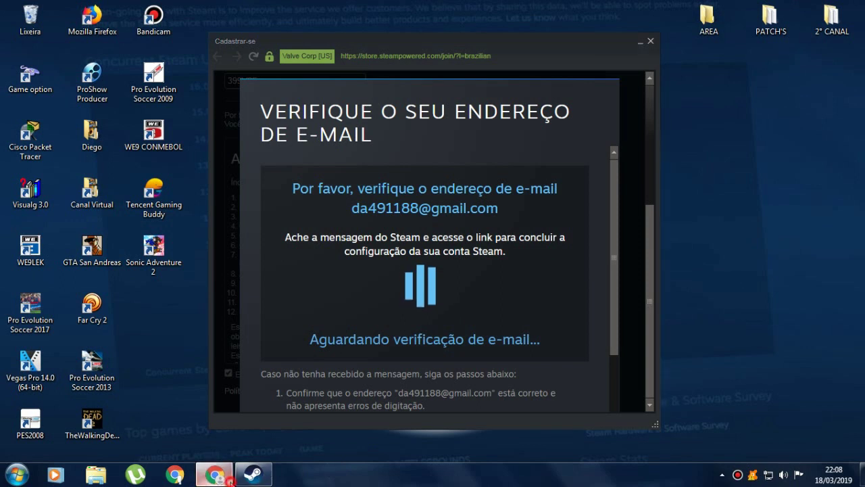
{"action": "left_click", "coordinate": [230, 479]}
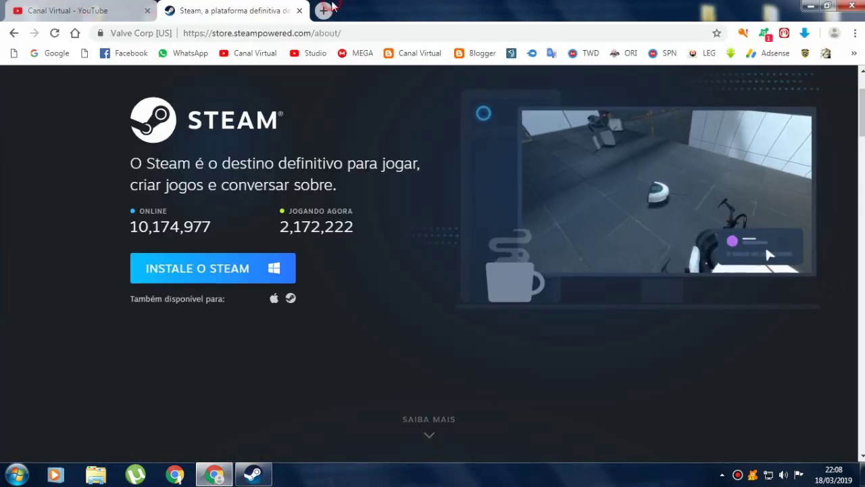
- Open Steam's verification email in Gmail and confirm finishing the account signup
{"action": "left_click", "coordinate": [325, 10]}
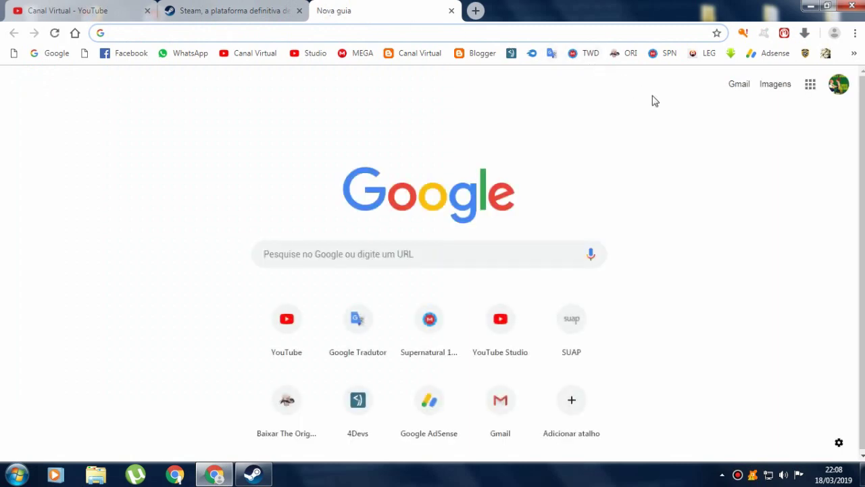
{"action": "left_click", "coordinate": [739, 84]}
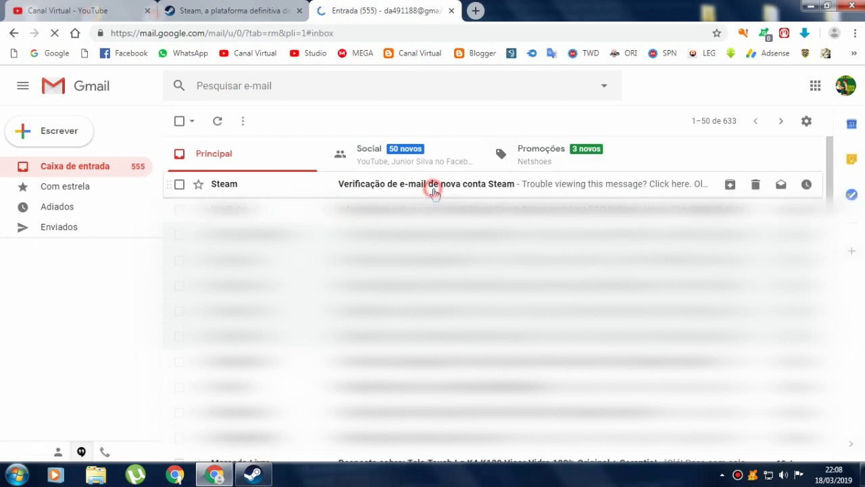
{"action": "left_click", "coordinate": [432, 188]}
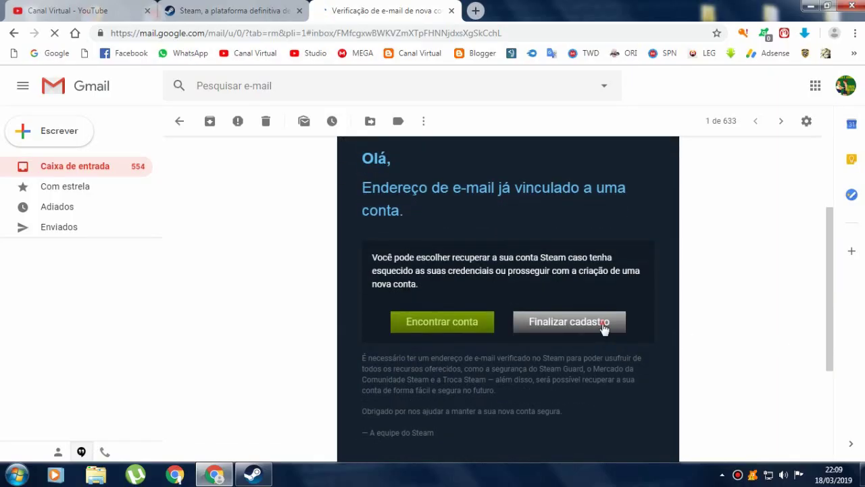
{"action": "left_click", "coordinate": [604, 329]}
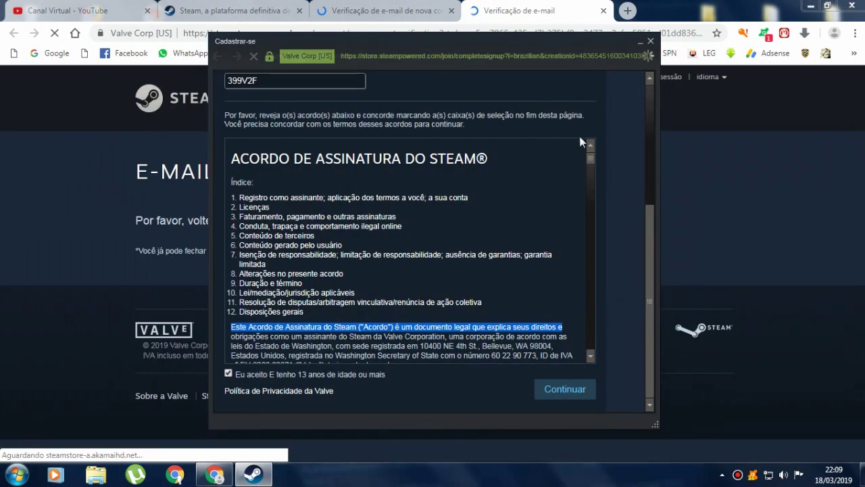
- Close the verification and Gmail tabs and bring the Steam signup window back
{"action": "left_click", "coordinate": [526, 4]}
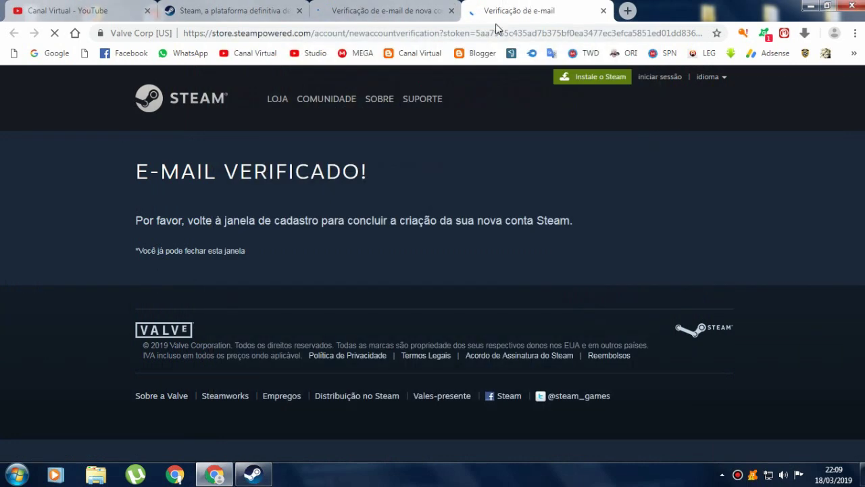
{"action": "key", "text": "ctrl+w"}
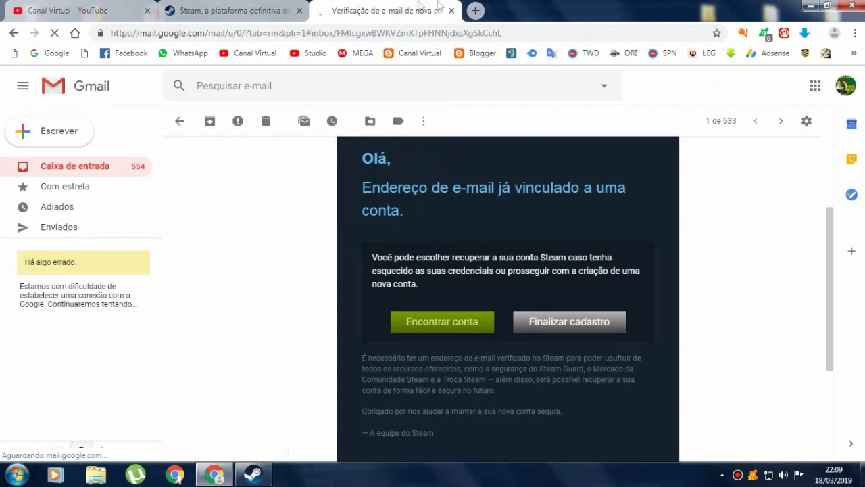
{"action": "key", "text": "ctrl+w"}
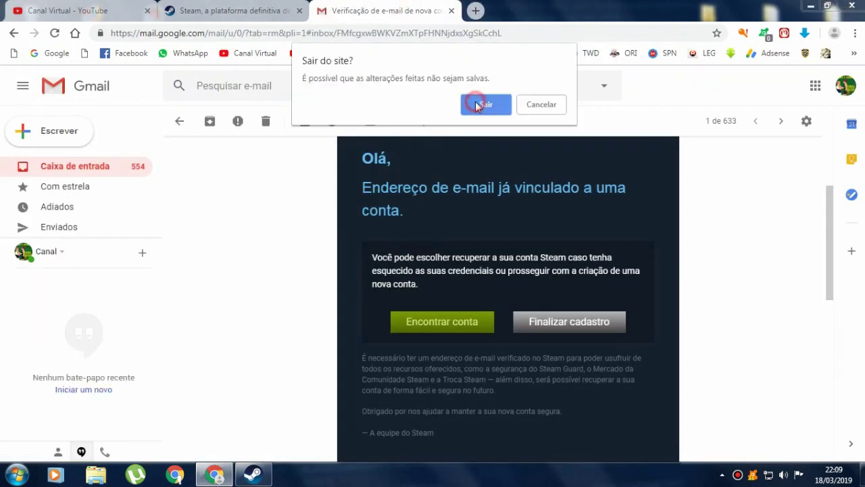
{"action": "left_click", "coordinate": [481, 104]}
{"action": "left_click", "coordinate": [253, 473]}
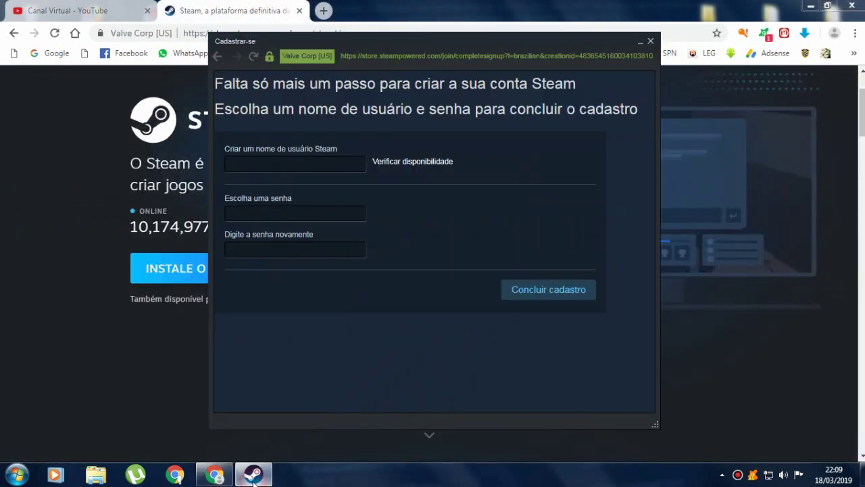
- Enter a new Steam username and check that it is available
{"action": "left_click_drag", "start_coordinate": [541, 46], "coordinate": [528, 50]}
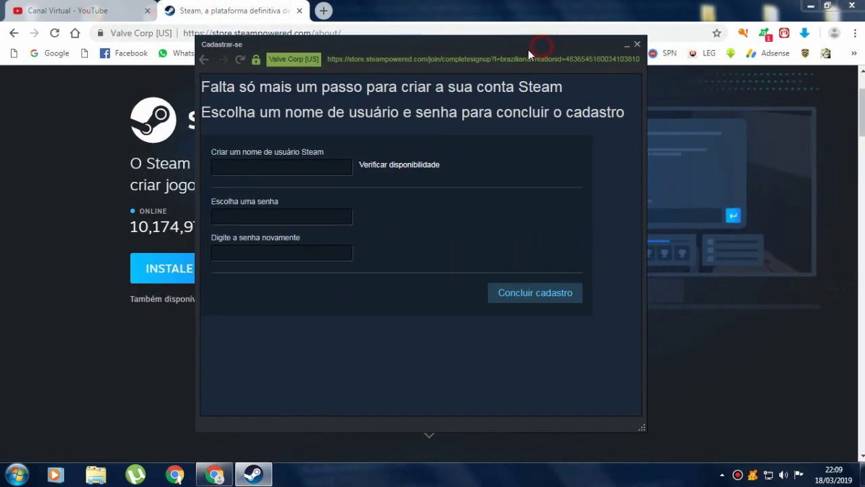
{"action": "left_click", "coordinate": [298, 170]}
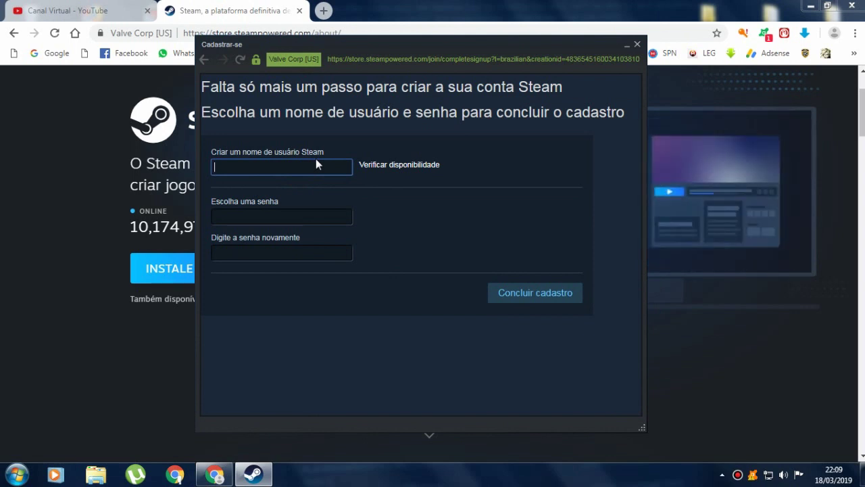
{"action": "type", "text": "CANALVIR"}
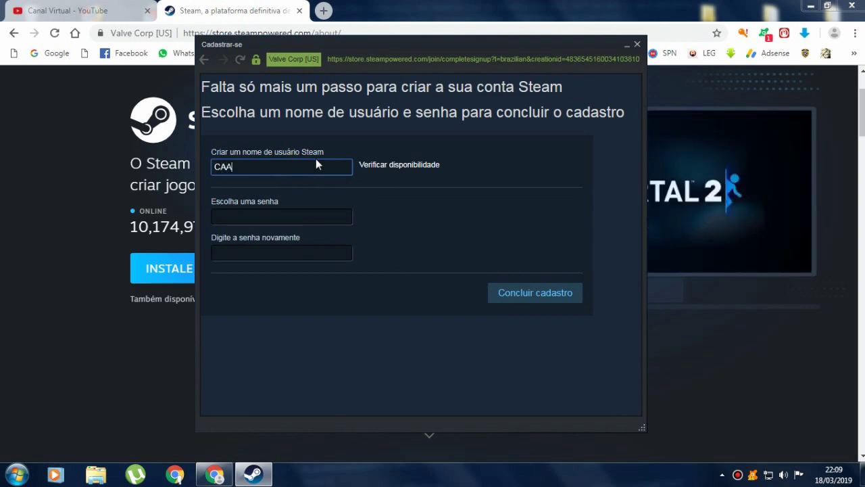
{"action": "type", "text": "TUAL"}
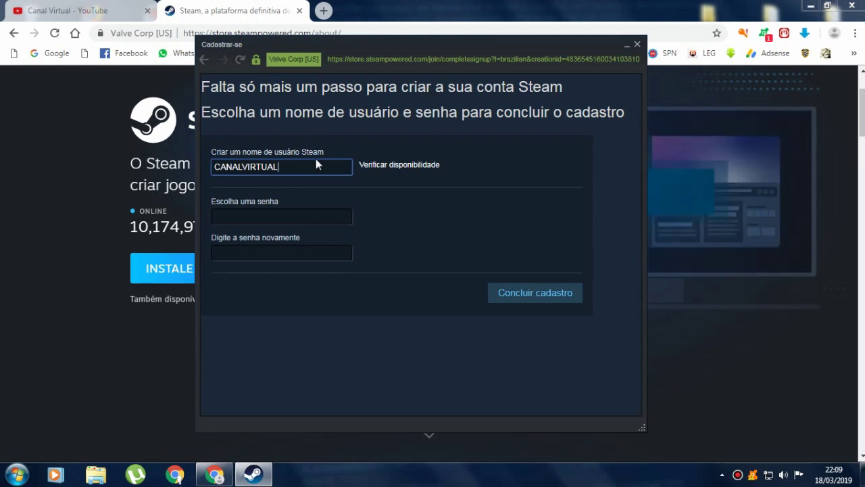
{"action": "type", "text": "512"}
{"action": "left_click", "coordinate": [281, 216]}
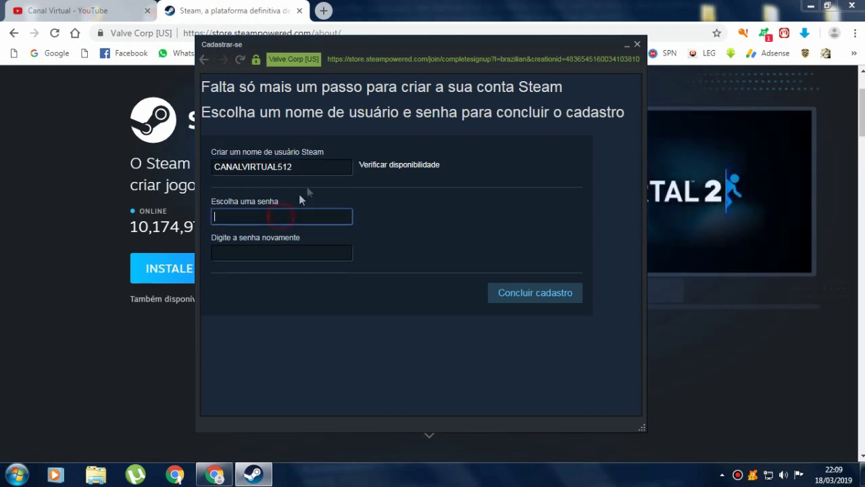
{"action": "left_click", "coordinate": [387, 169]}
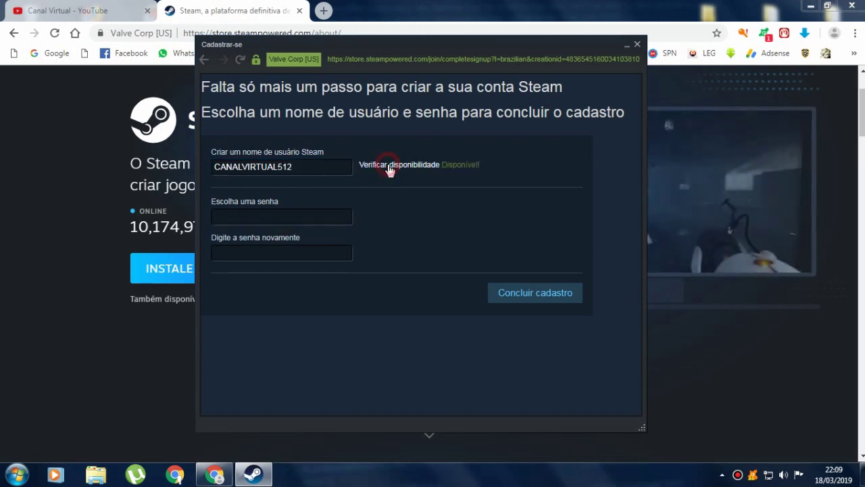
{"action": "double_click", "coordinate": [293, 171]}
- Enter and repeat an accepted password, complete the signup, and continue to sign-in
{"action": "left_click", "coordinate": [271, 217]}
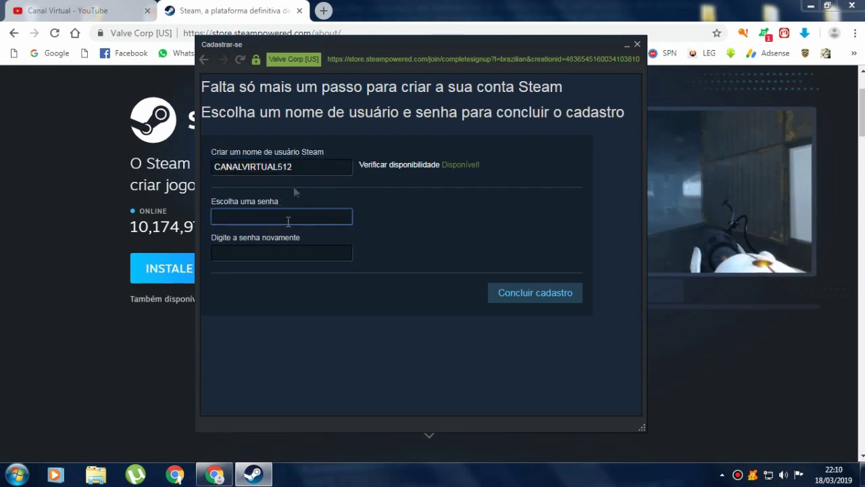
{"action": "type", "text": "1234567890"}
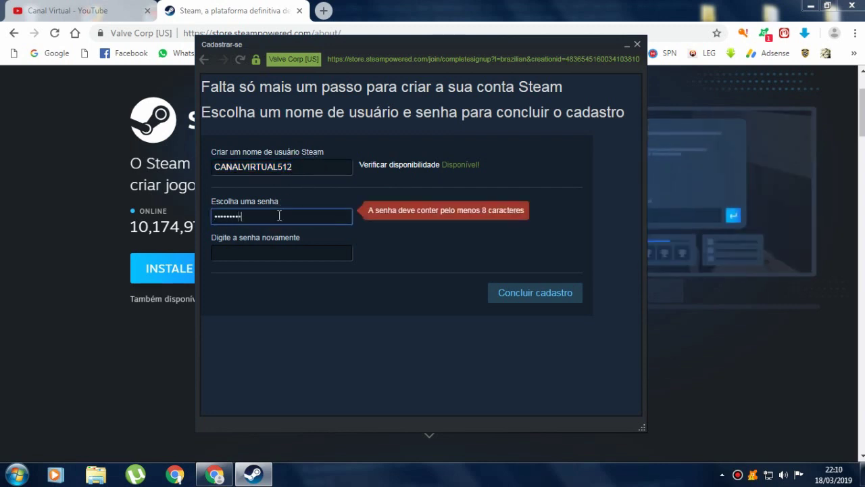
{"action": "key", "text": "ctrl+a"}
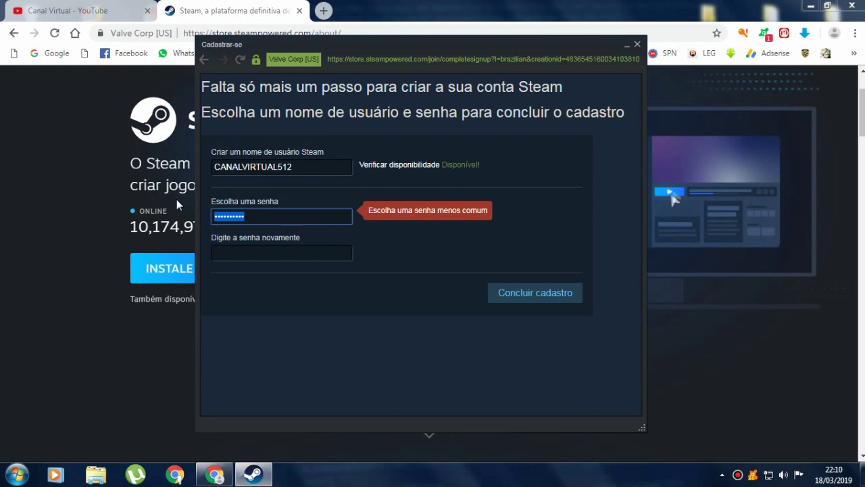
{"action": "key", "text": "BackSpace"}
{"action": "type", "text": "*********"}
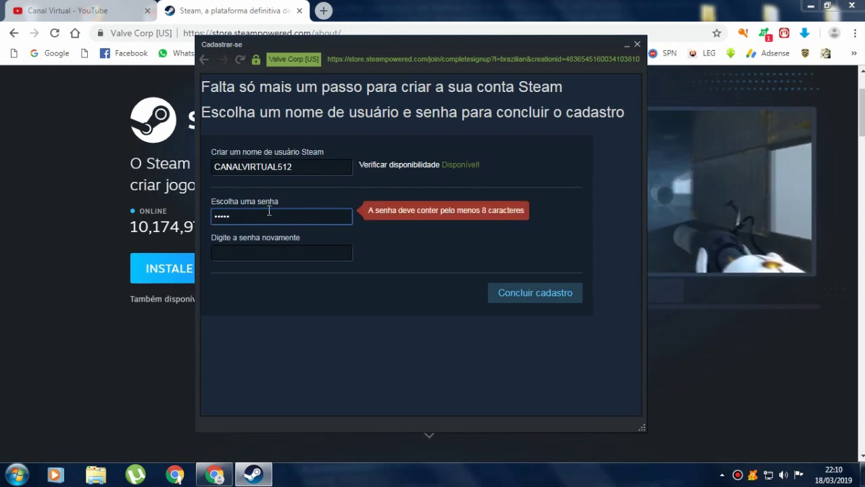
{"action": "left_click", "coordinate": [255, 255]}
{"action": "type", "text": "*****"}
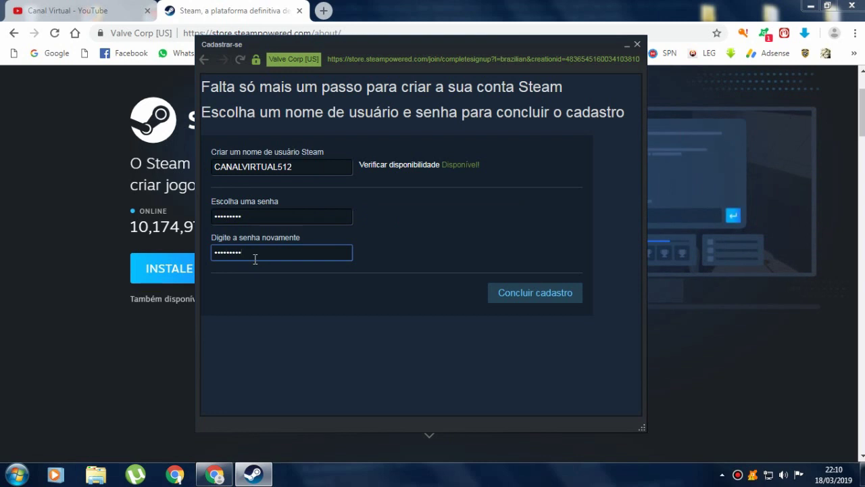
{"action": "left_click", "coordinate": [560, 300]}
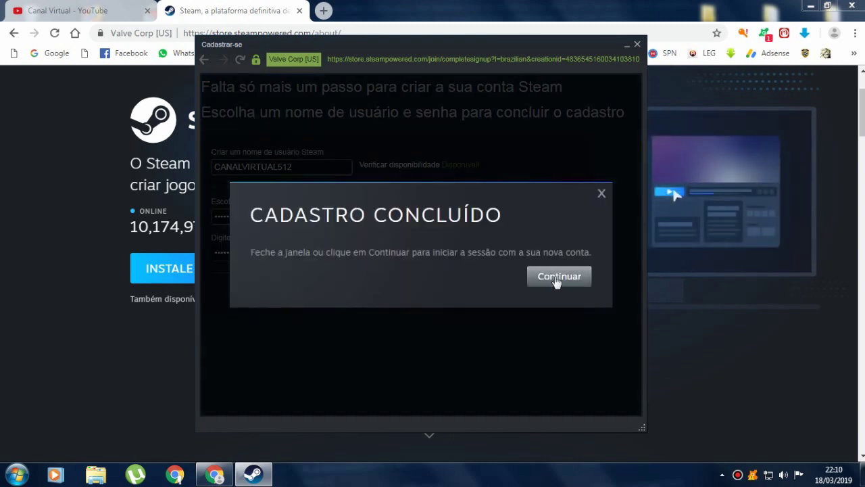
{"action": "left_click", "coordinate": [555, 276]}
{"action": "left_click", "coordinate": [415, 190]}
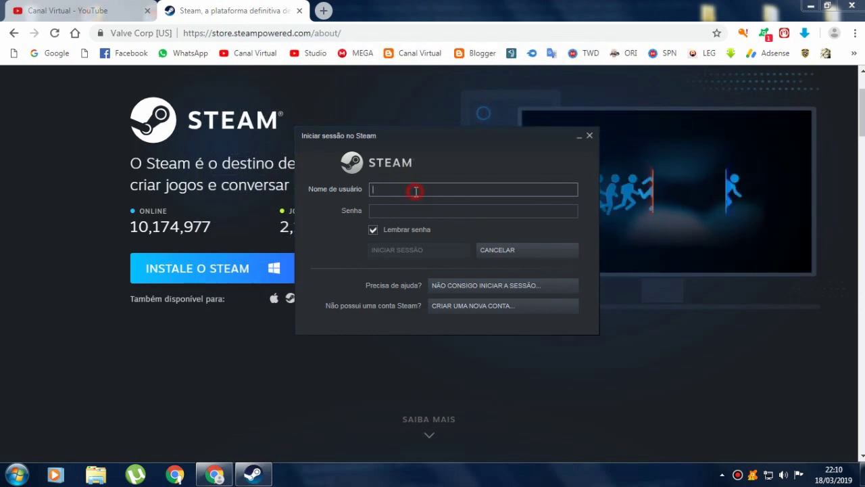